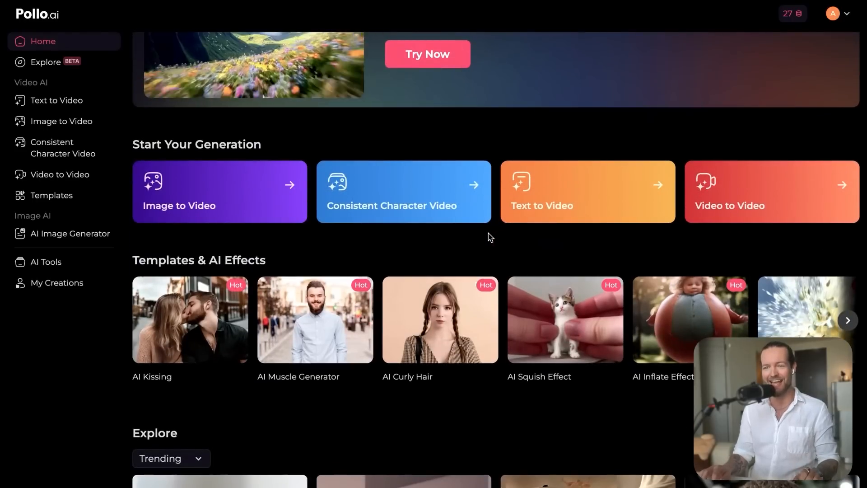
# - Browse the trending videos in the Explore gallery and open the one with a dark figure in a red vortex
pyautogui.moveTo(153, 366)
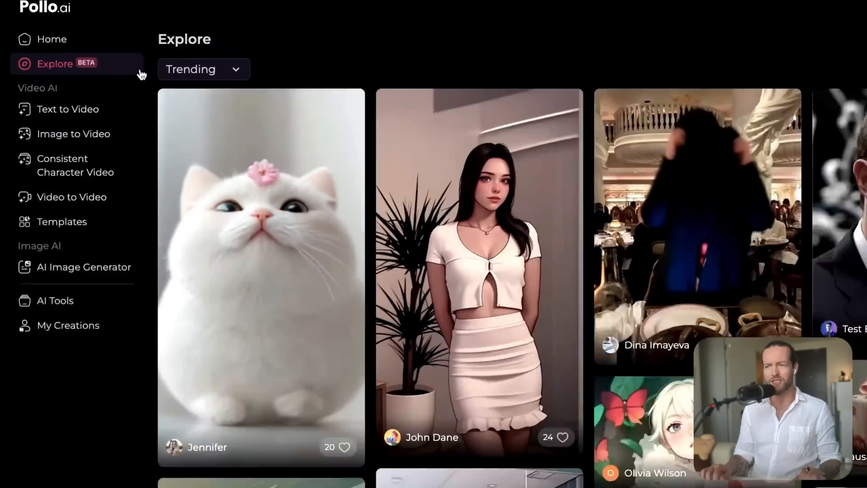
pyautogui.scroll(-5, 500, 86)
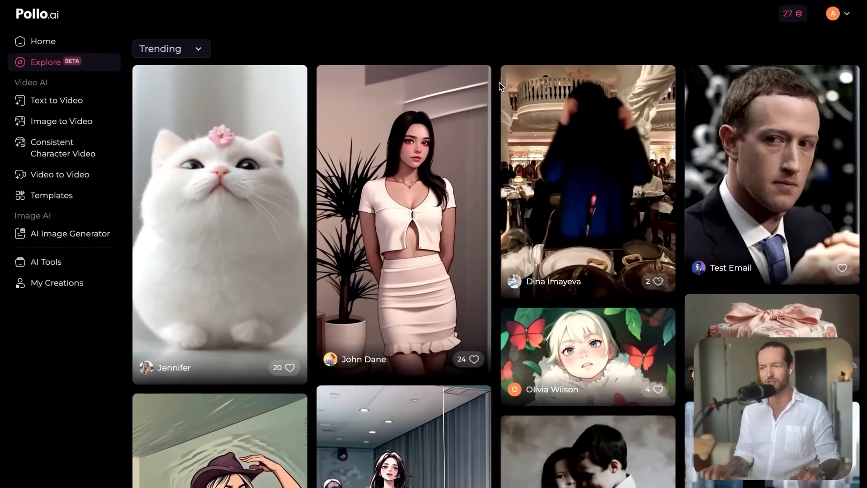
pyautogui.scroll(-3, 500, 86)
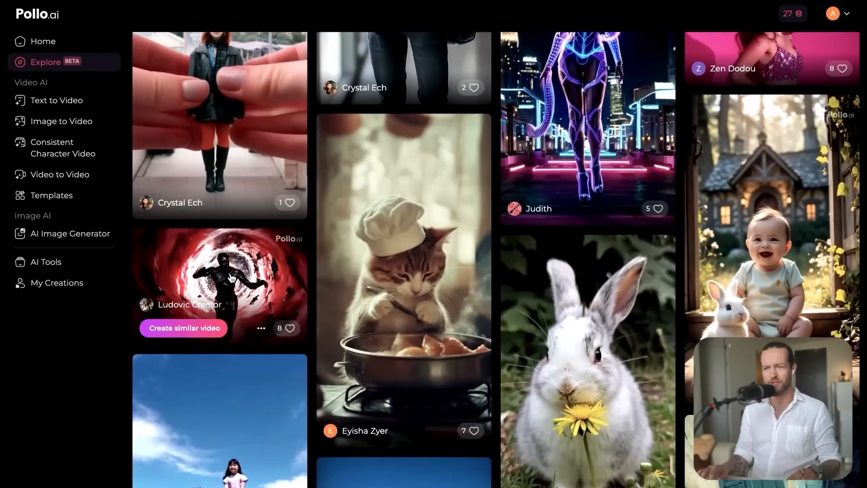
pyautogui.click(232, 277)
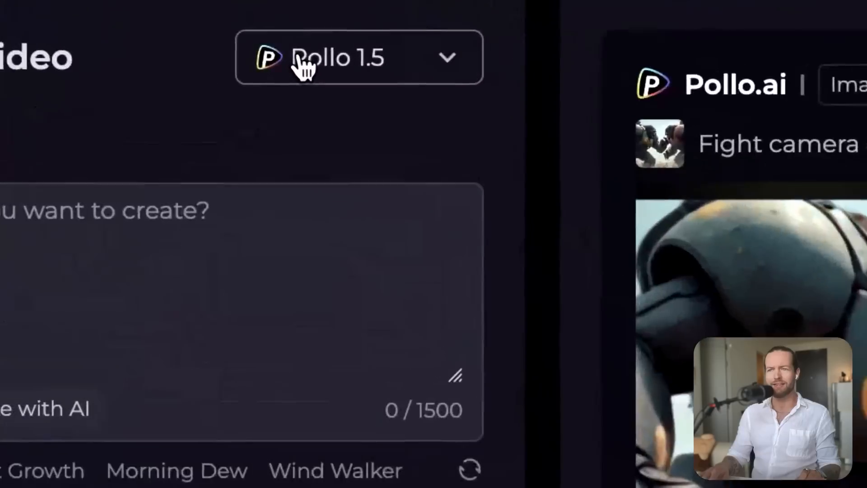
# - Examine the AI models offered for text-to-video and for image-to-video generation
pyautogui.click(301, 57)
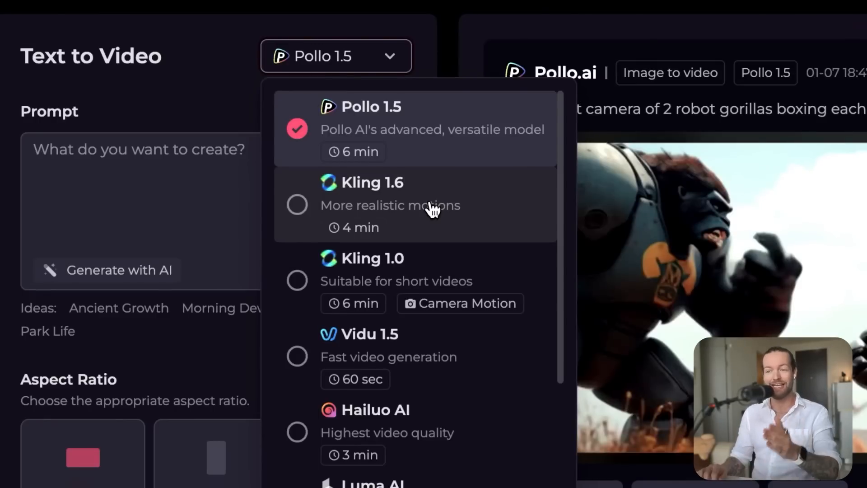
pyautogui.scroll(-5, 432, 209)
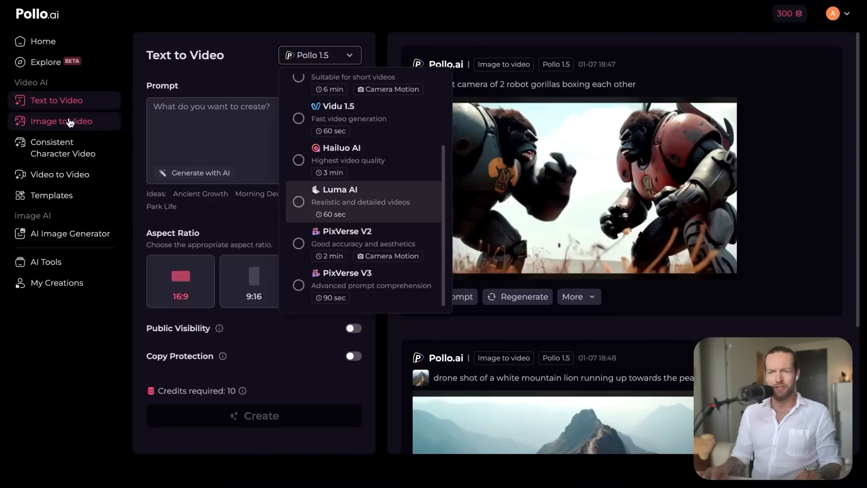
pyautogui.click(69, 122)
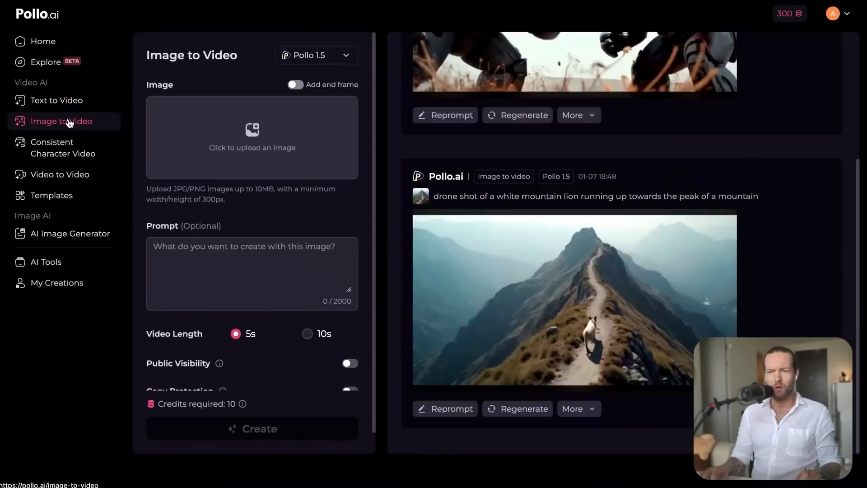
pyautogui.click(347, 58)
pyautogui.scroll(-3, 389, 196)
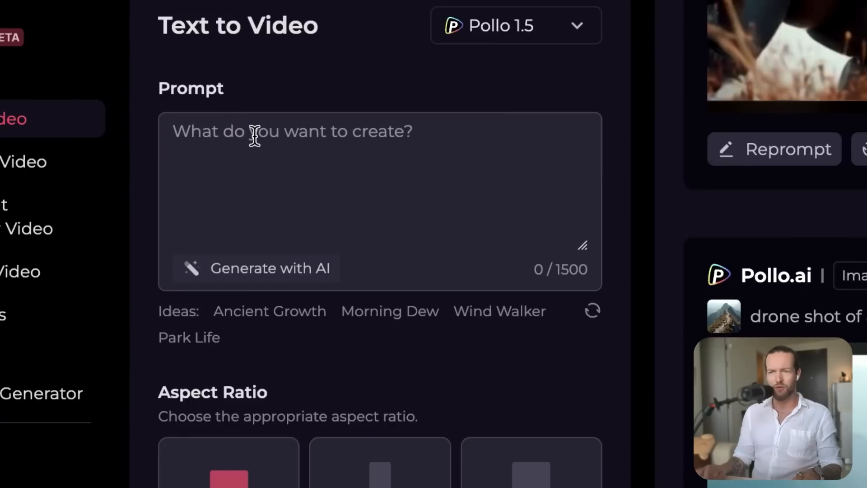
# - Enter the text-to-video prompt "slow punch in shot of a gorgeous viking woman sitting on giant viking throne smiling inside a viking tent with a campfire"
pyautogui.write('Camera + Object + Action + Background')
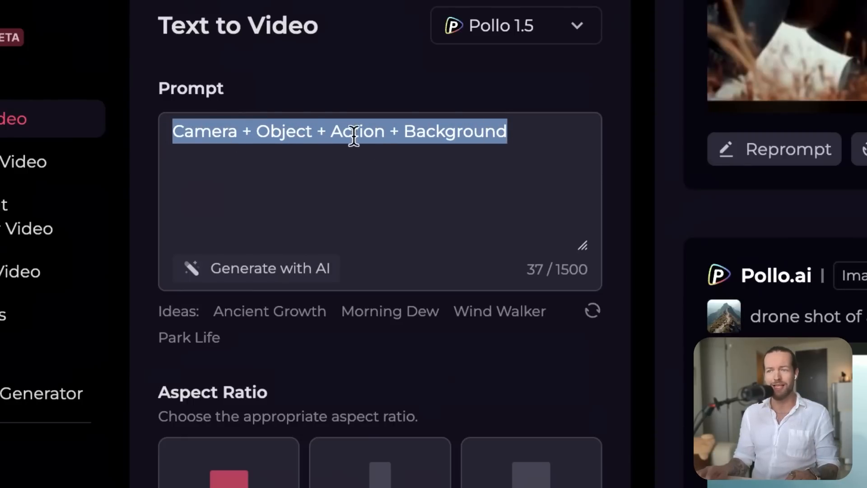
pyautogui.moveTo(172, 131); pyautogui.dragTo(326, 131)
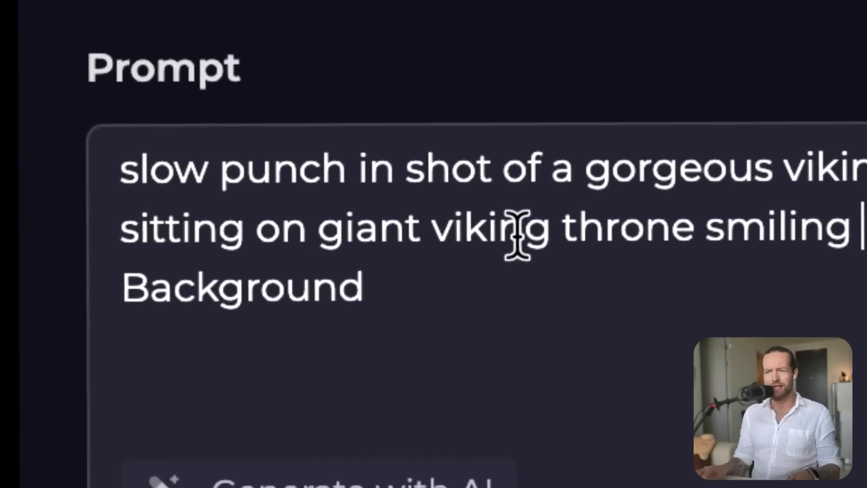
pyautogui.press('Down')
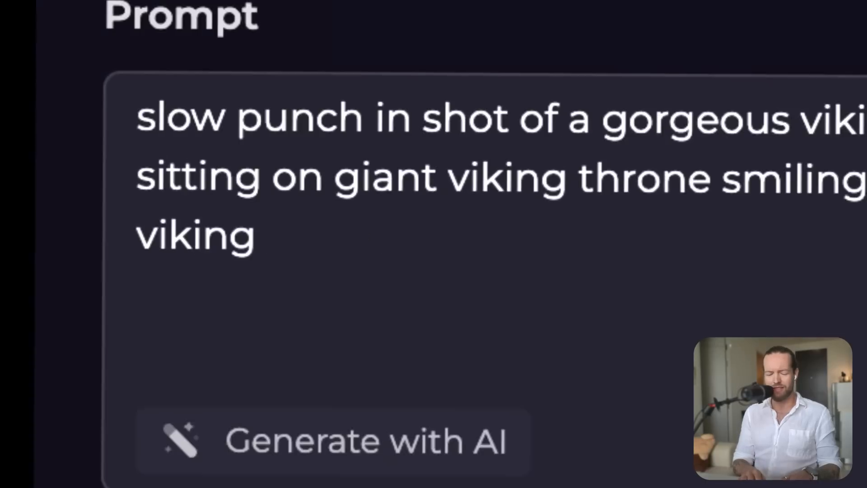
pyautogui.write('tent with a campfire')
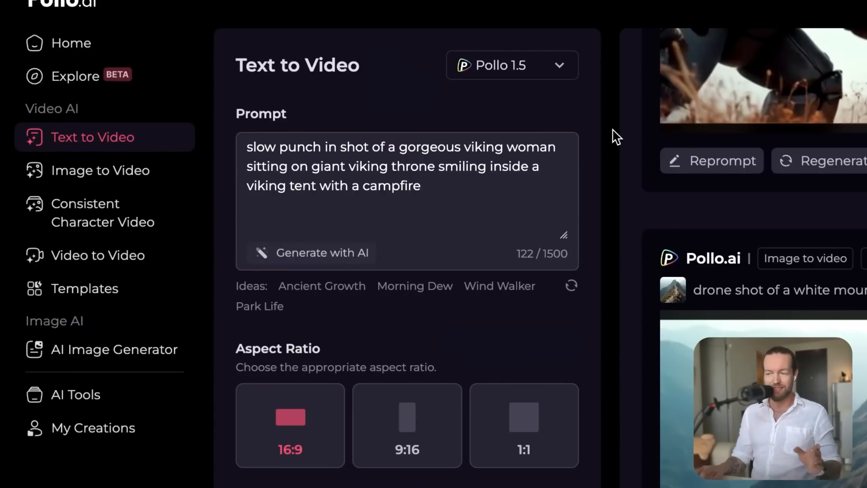
# - Set the aspect ratio to 9:16 and generate the viking video with the Pollo 1.5 model
pyautogui.scroll(-5, 615, 136)
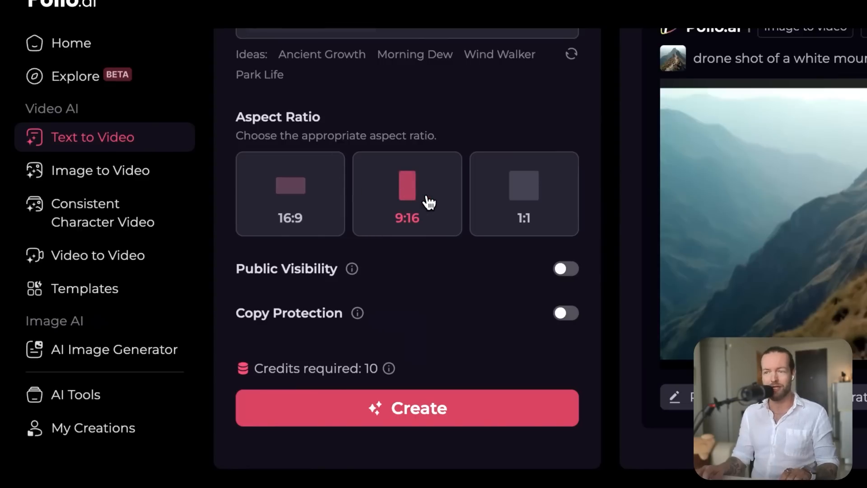
pyautogui.scroll(-1, 612, 249)
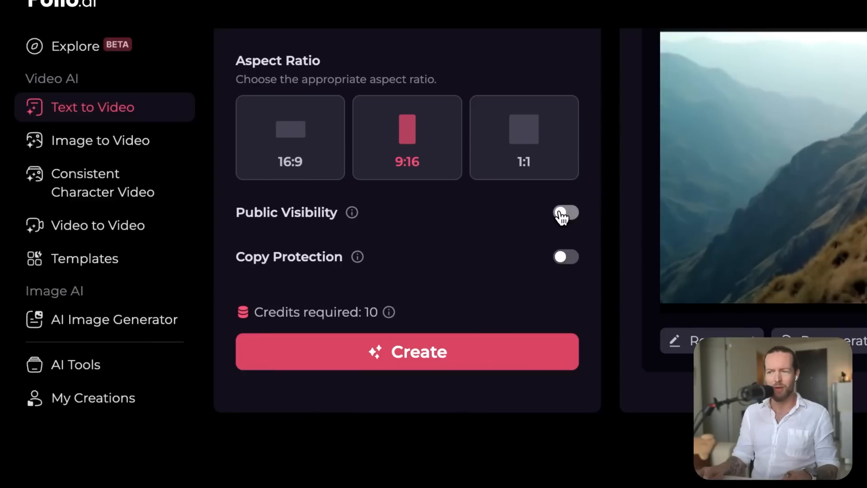
pyautogui.moveTo(355, 256)
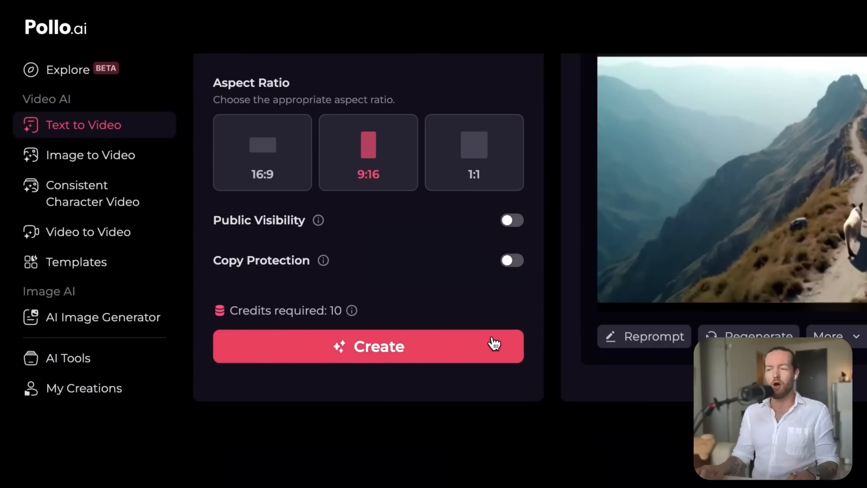
pyautogui.click(494, 344)
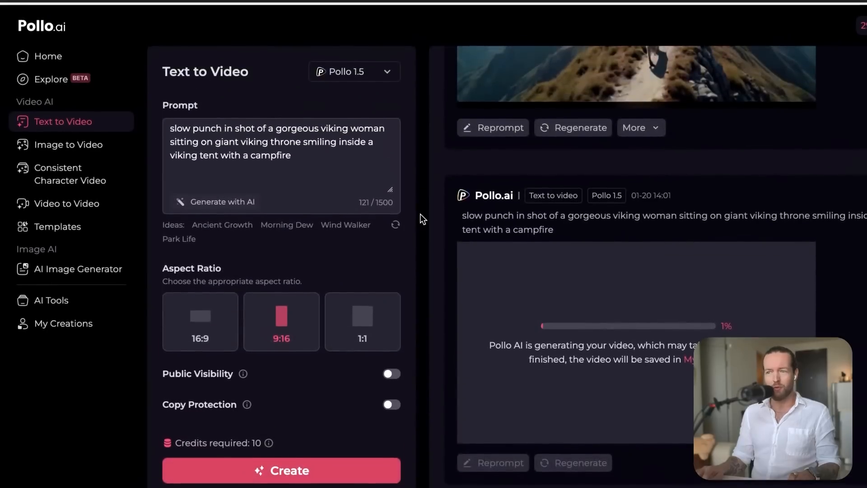
# - Compare the available text-to-video models and select Kling 1.6 for the same viking prompt
pyautogui.click(379, 74)
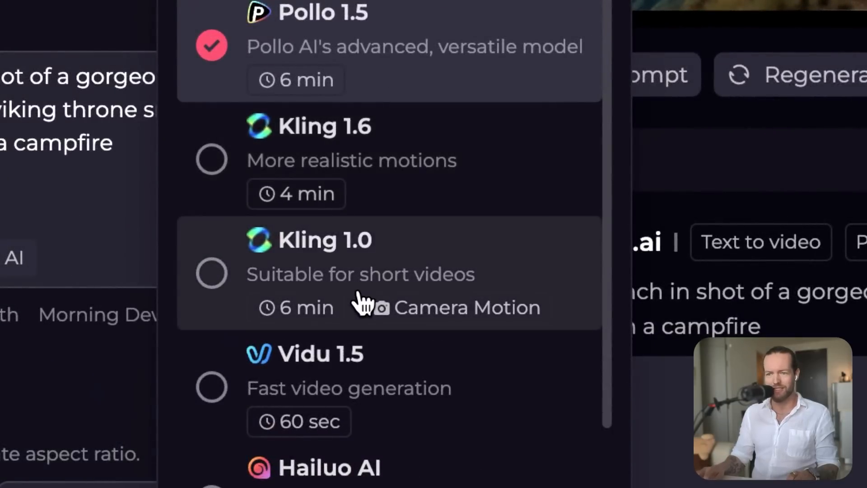
pyautogui.scroll(-5, 399, 441)
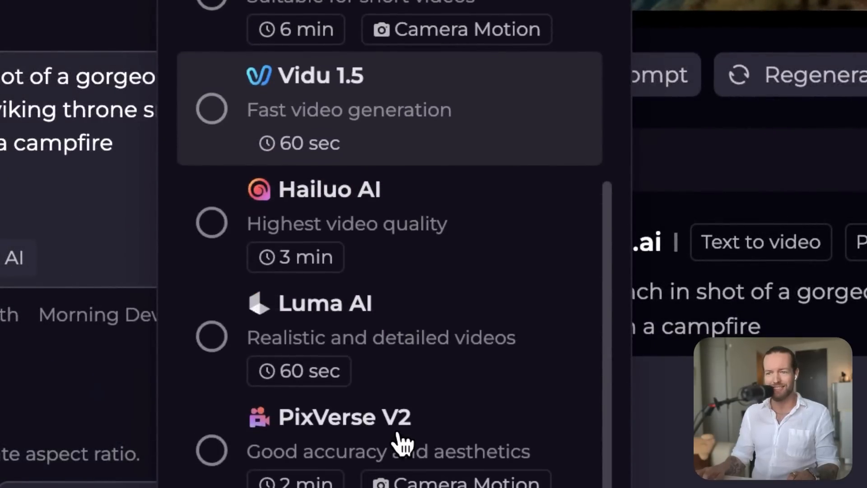
pyautogui.scroll(1, 403, 284)
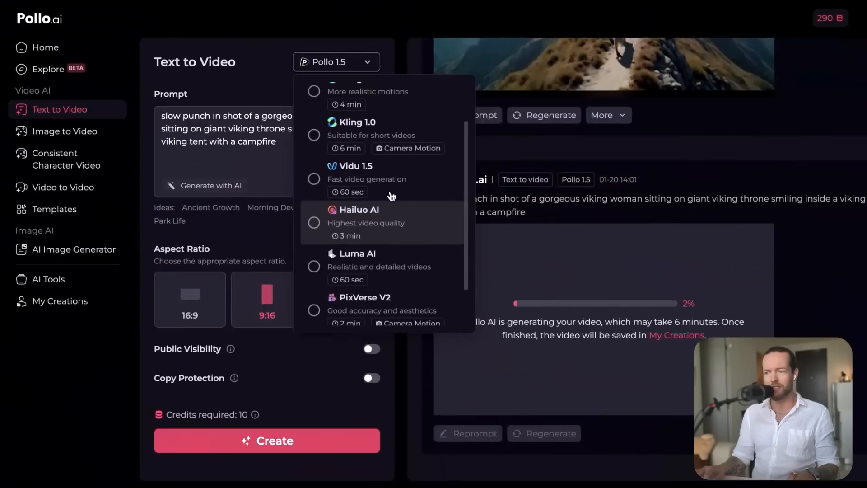
pyautogui.scroll(2, 391, 195)
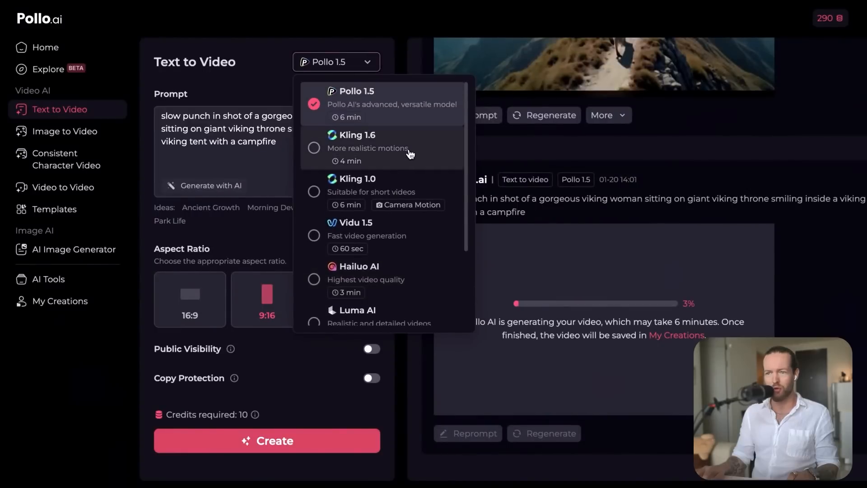
pyautogui.click(410, 154)
# - Generate the viking video with Kling 1.6, keeping the 9:16 ratio, 5s length and an empty negative prompt
pyautogui.scroll(-5, 383, 257)
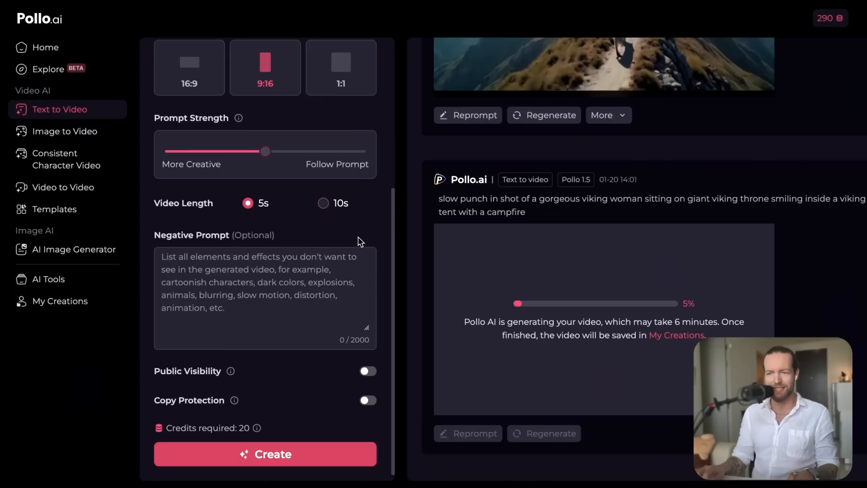
pyautogui.scroll(-1, 360, 242)
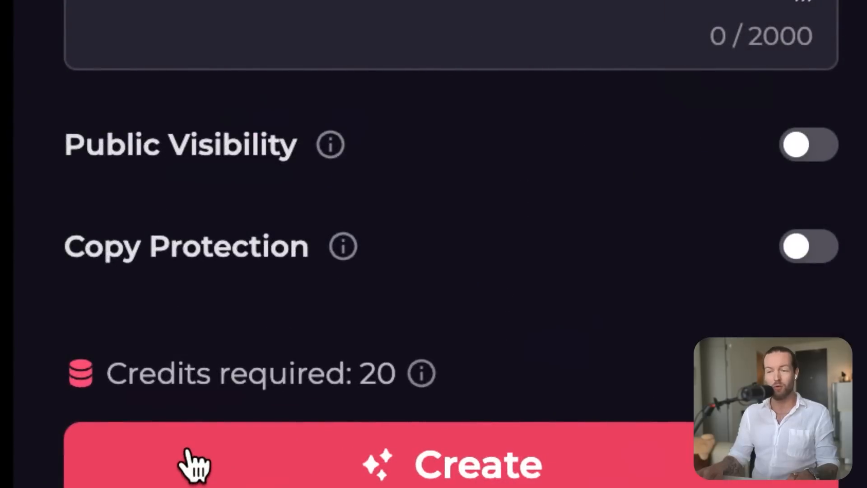
pyautogui.click(189, 452)
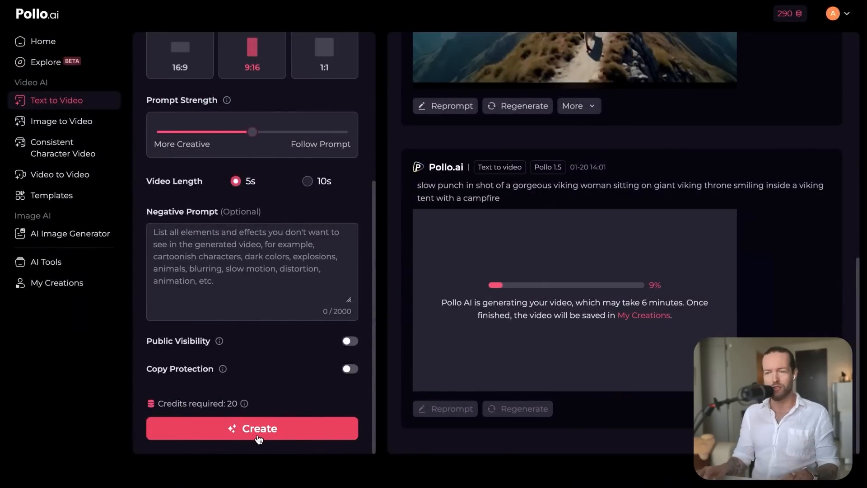
pyautogui.click(258, 438)
# - Switch the text-to-video model to Vidu 1.5 and choose the Animation style
pyautogui.scroll(10, 259, 316)
pyautogui.click(316, 55)
pyautogui.click(374, 227)
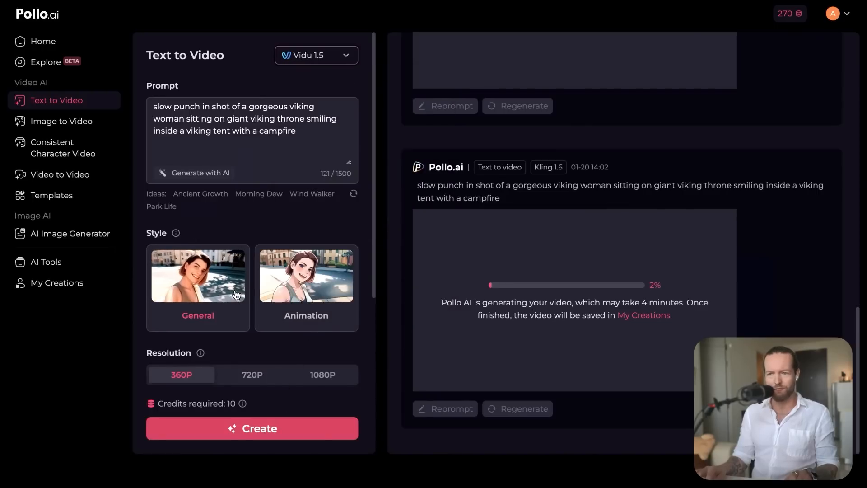
pyautogui.click(318, 294)
# - Set the resolution to 720P and generate the 4s viking video with Auto motion range in 9:16
pyautogui.scroll(-5, 316, 286)
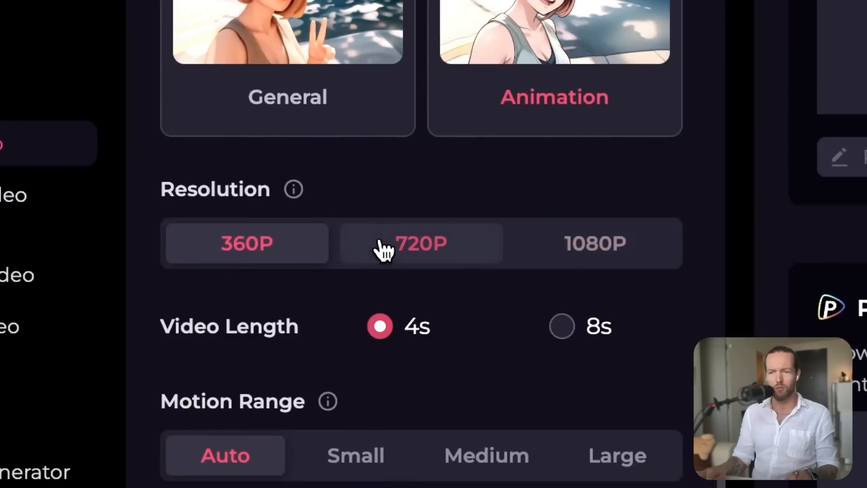
pyautogui.click(443, 258)
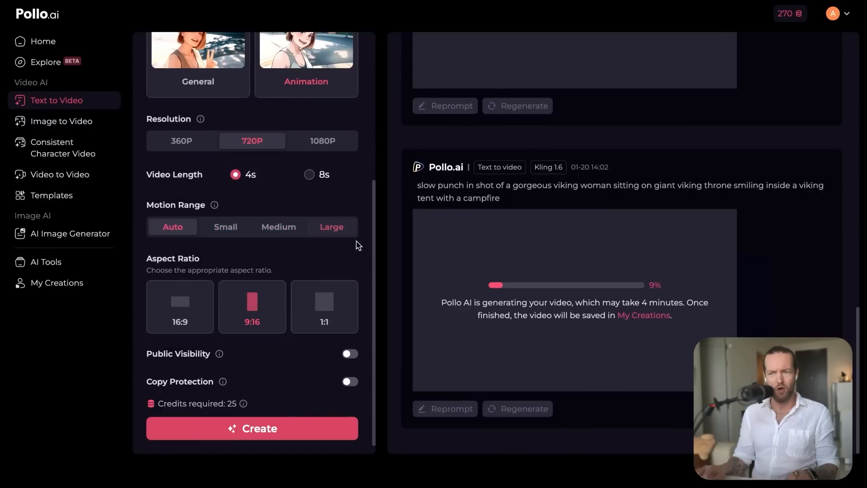
pyautogui.scroll(-1, 365, 255)
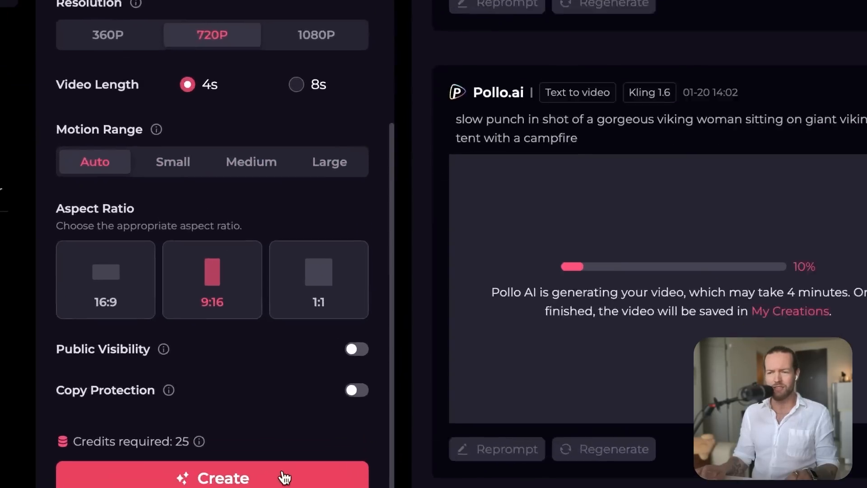
pyautogui.click(302, 428)
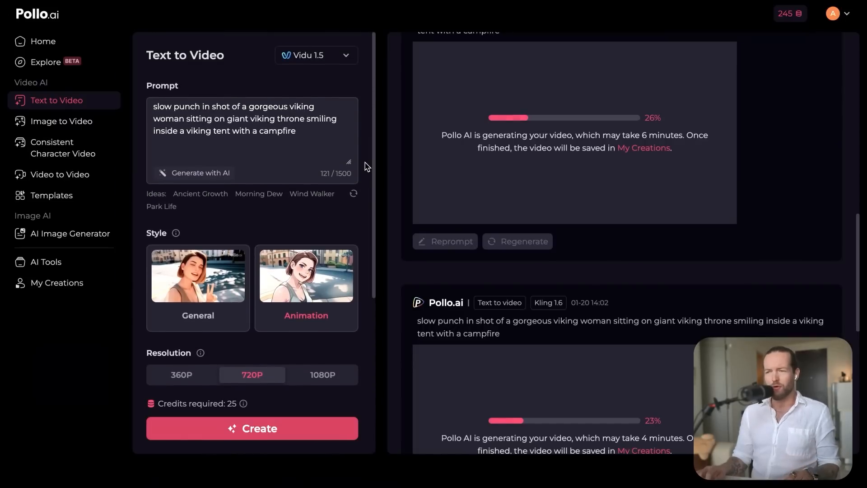
# - Compare the image-to-video models for the photo of the man with a microphone and select Kling 1.6
pyautogui.scroll(-5, 775, 190)
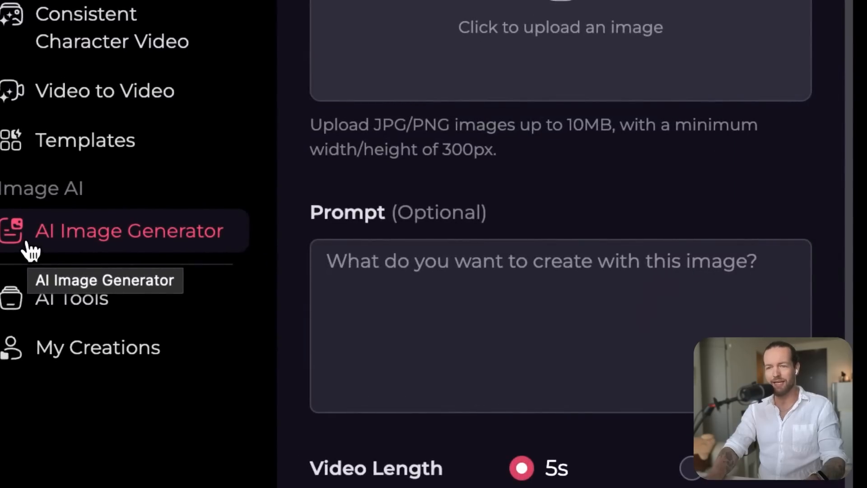
pyautogui.click(27, 246)
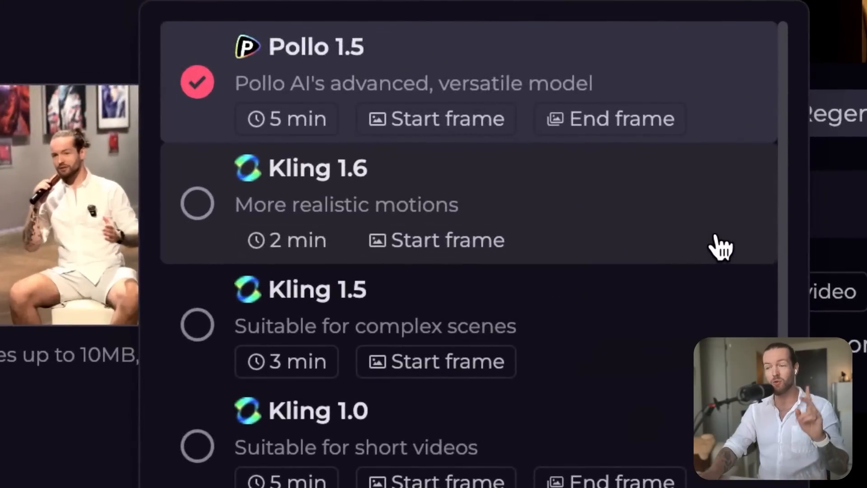
pyautogui.scroll(-5, 724, 248)
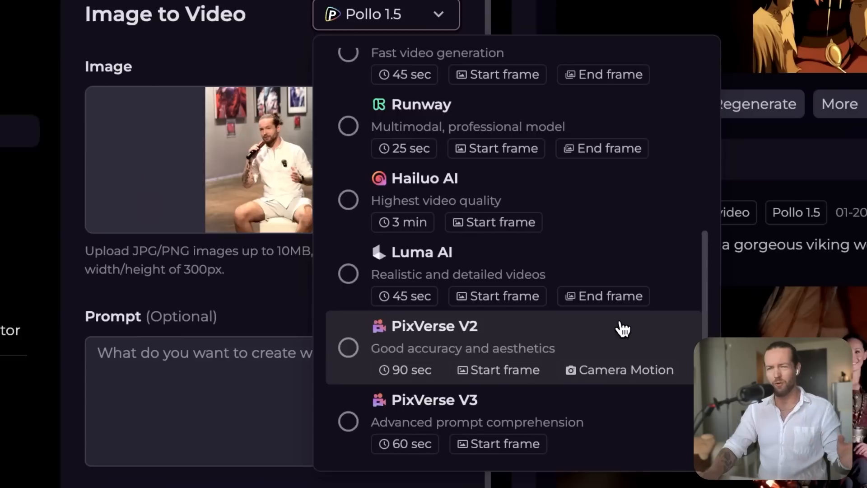
pyautogui.scroll(5, 672, 394)
pyautogui.scroll(3, 623, 329)
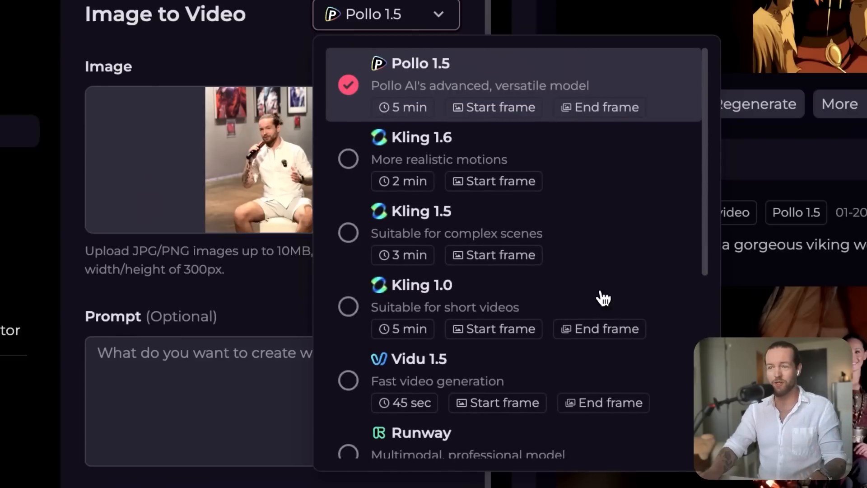
pyautogui.click(580, 170)
# - Enter the prompt "paralax camera shot of norwegian man with hair in a bun speaking into the microphone in an art museum" and choose Professional Mode
pyautogui.click(145, 363)
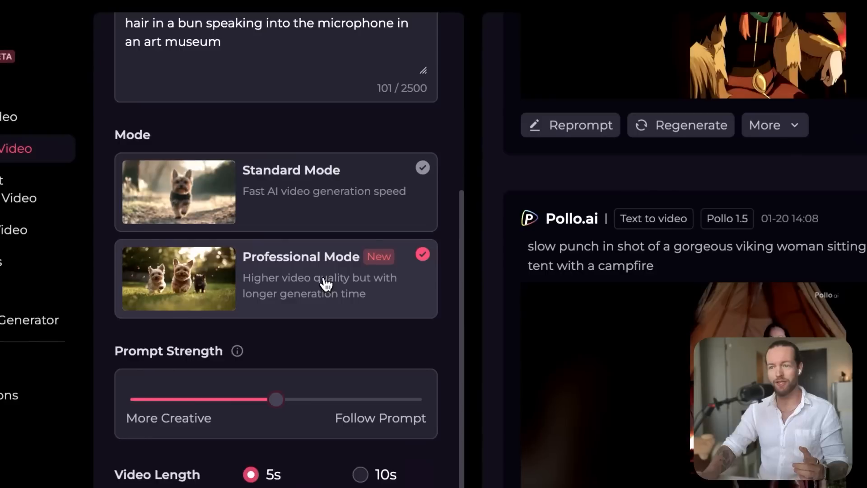
pyautogui.scroll(-2, 325, 284)
pyautogui.scroll(-4, 325, 285)
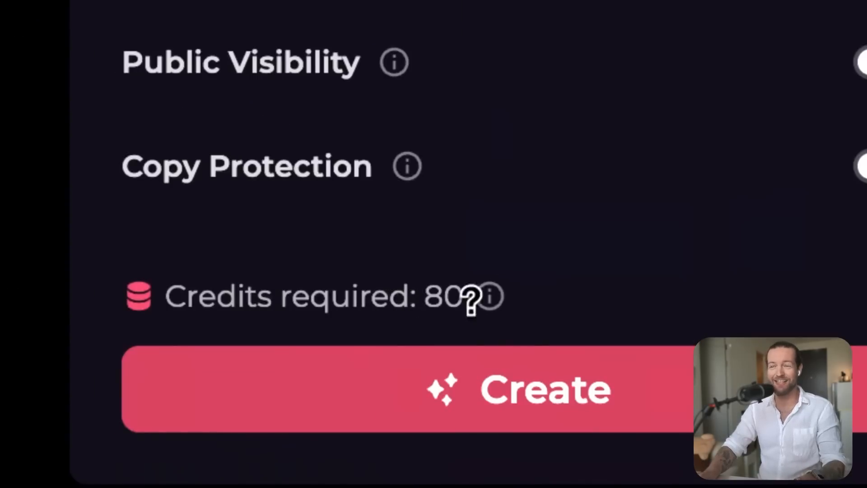
# - Switch the generation to Standard Mode and create the Kling 1.6 video from the photo
pyautogui.click(396, 202)
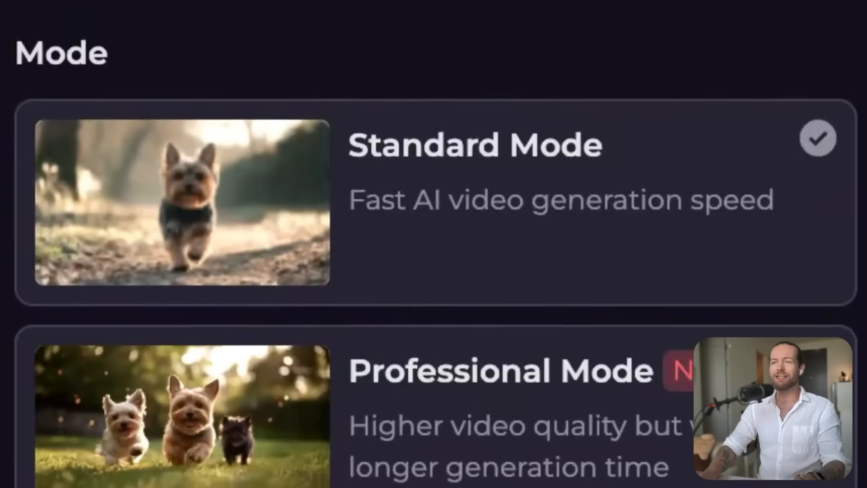
pyautogui.scroll(-3, 565, 203)
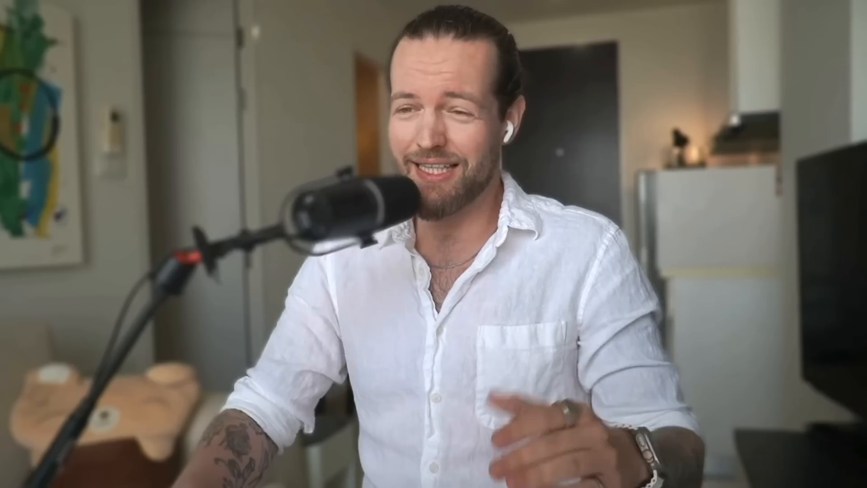
pyautogui.click(558, 401)
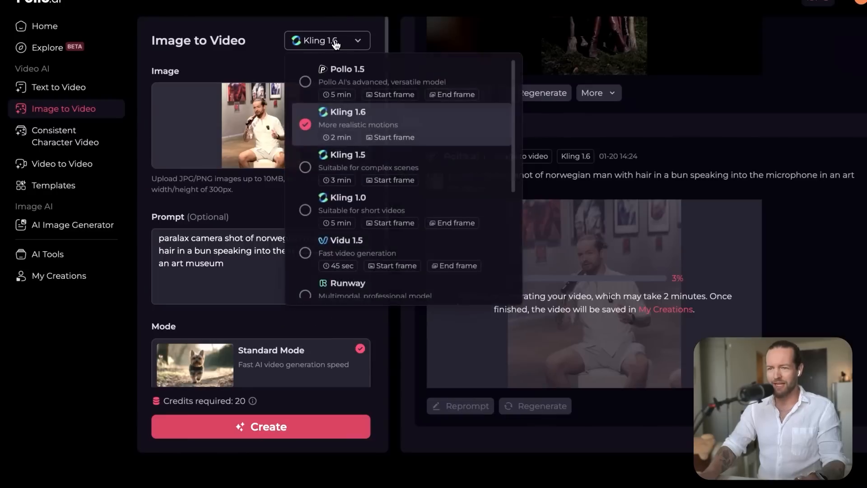
# - Switch the image-to-video model to PixVerse V3, keeping the same photo and prompt
pyautogui.scroll(-5, 370, 198)
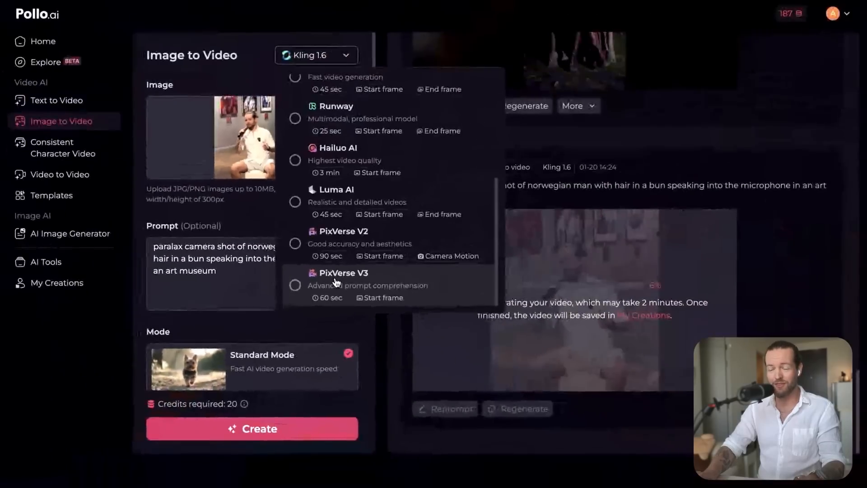
pyautogui.click(336, 283)
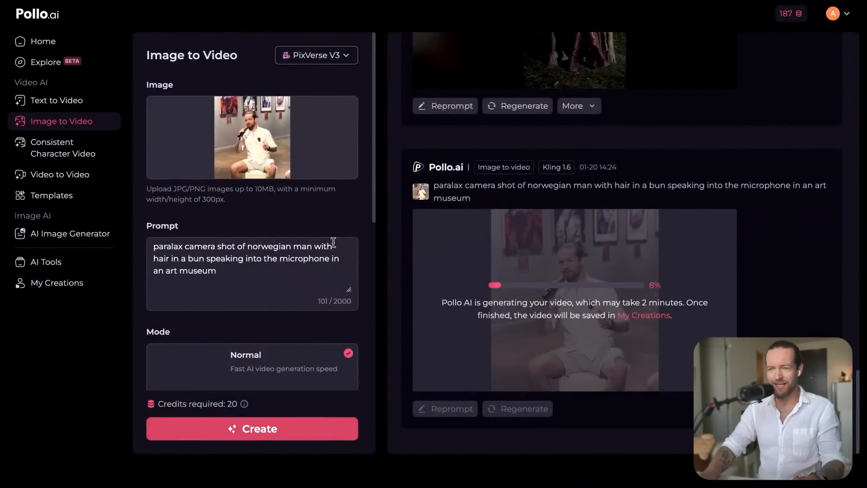
pyautogui.scroll(-3, 358, 214)
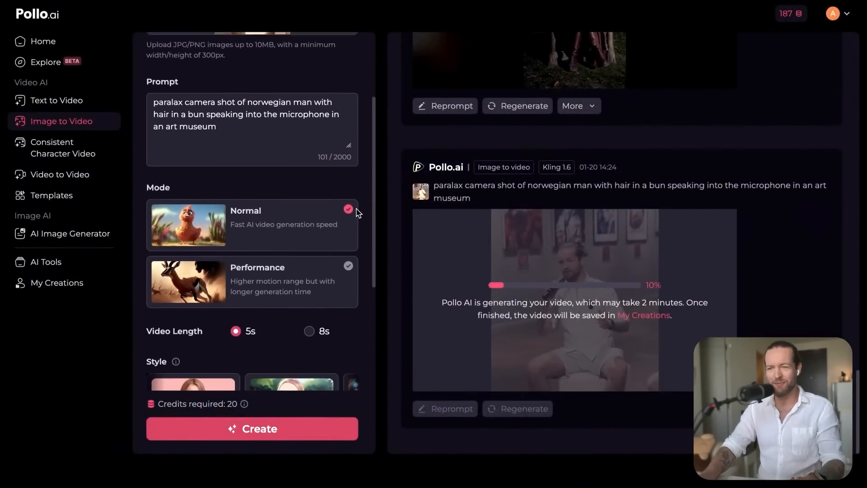